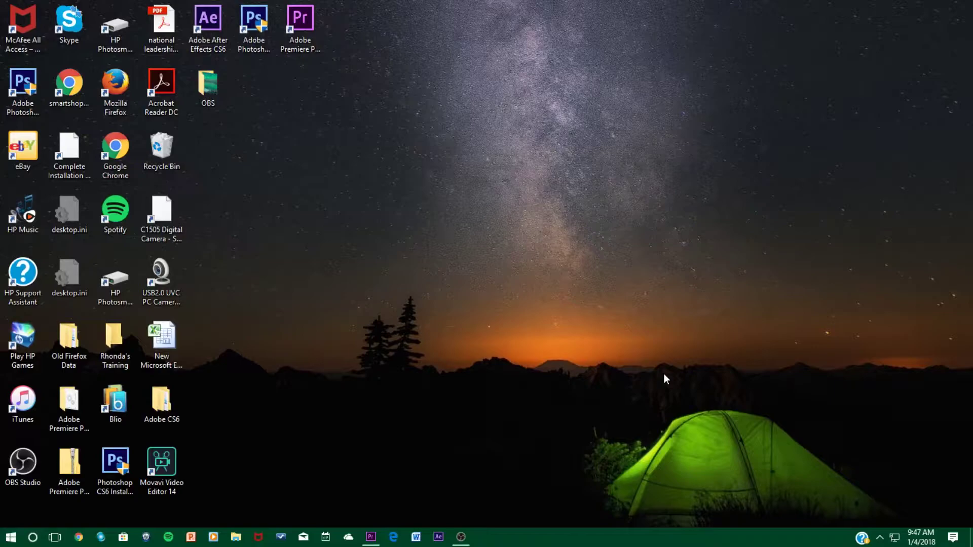
Place MVI_4020.MOV on the timeline starting at 0:00.
left_click(371, 536)
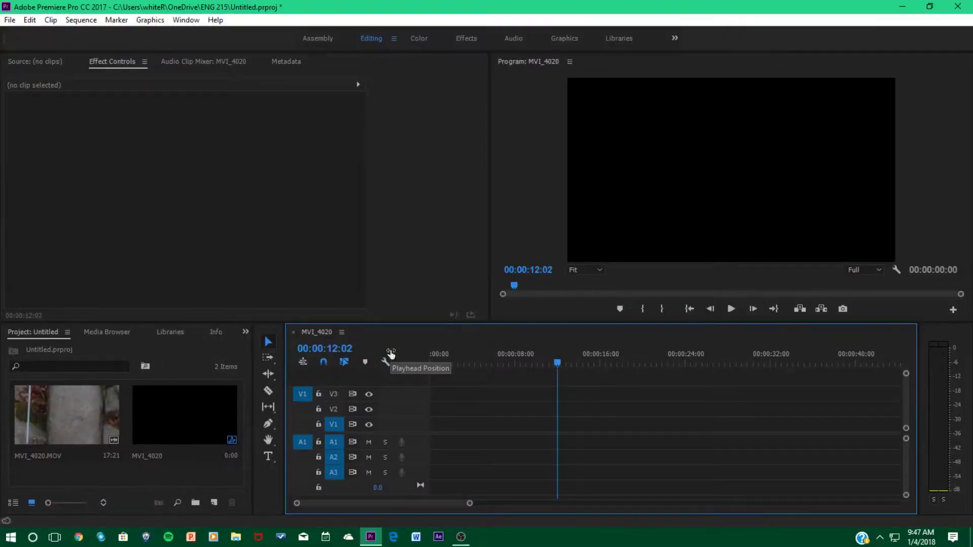
left_click(82, 421)
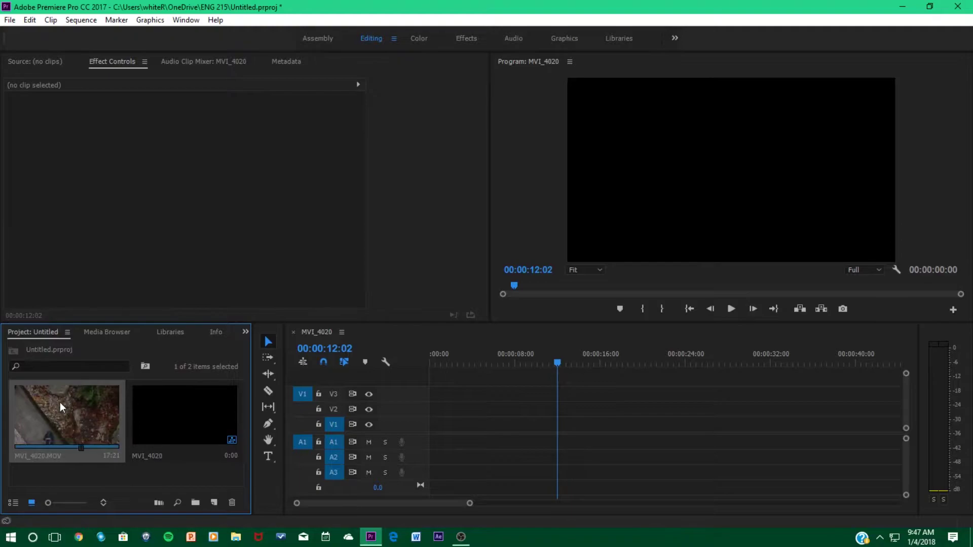
left_click_drag(60, 402, 431, 429)
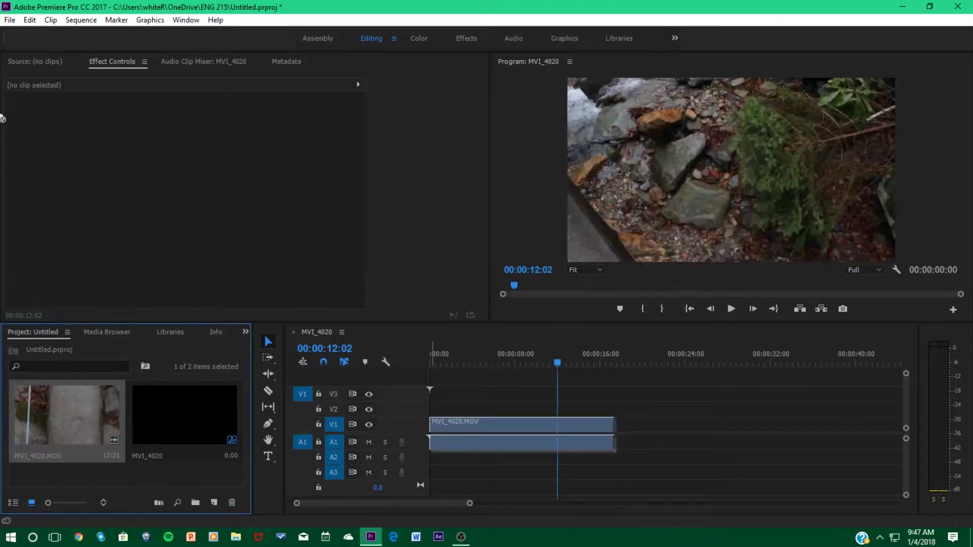
Clean unused files from the media cache in Preferences > Media Cache.
left_click(31, 20)
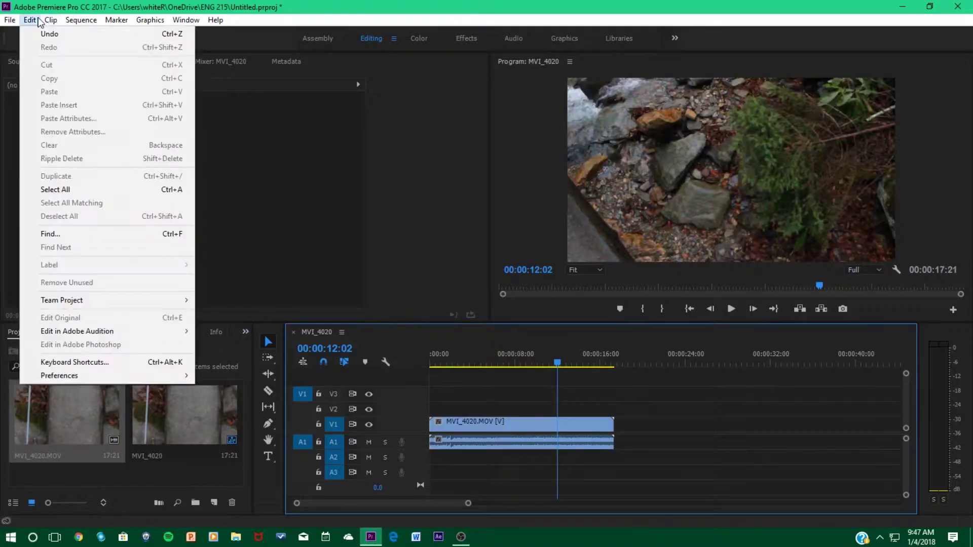
mouse_move(58, 381)
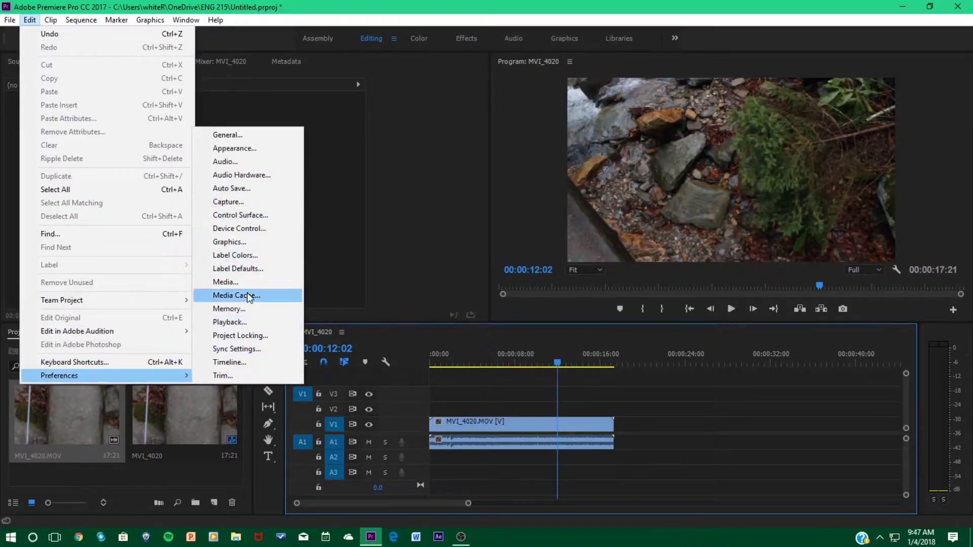
left_click(377, 178)
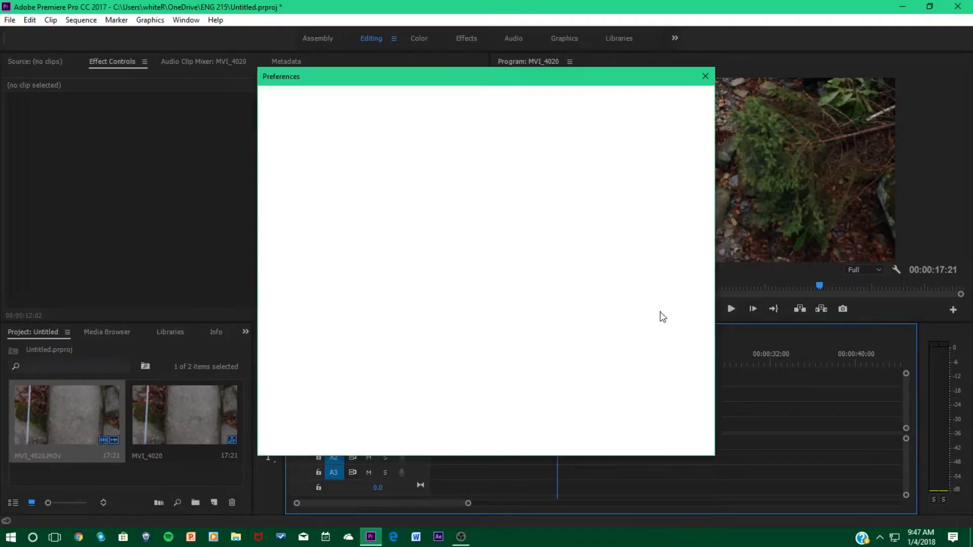
left_click(659, 214)
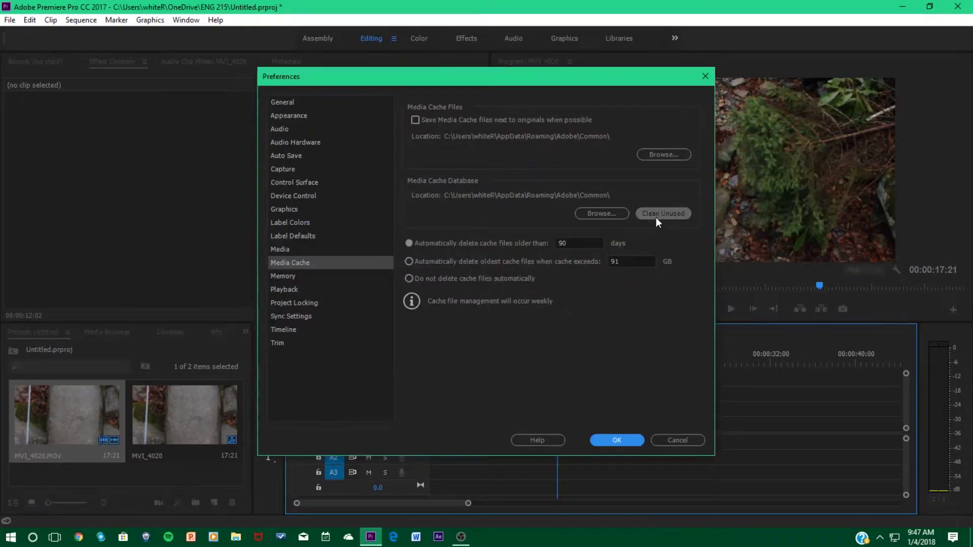
Unlink the walking clip's audio from its video and delete the audio on A1.
left_click(611, 440)
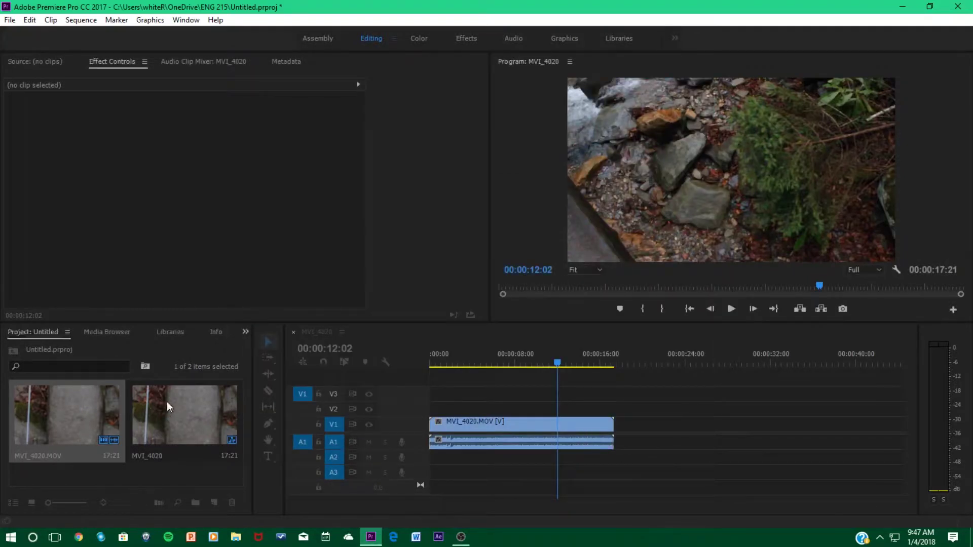
left_click_drag(561, 369, 417, 368)
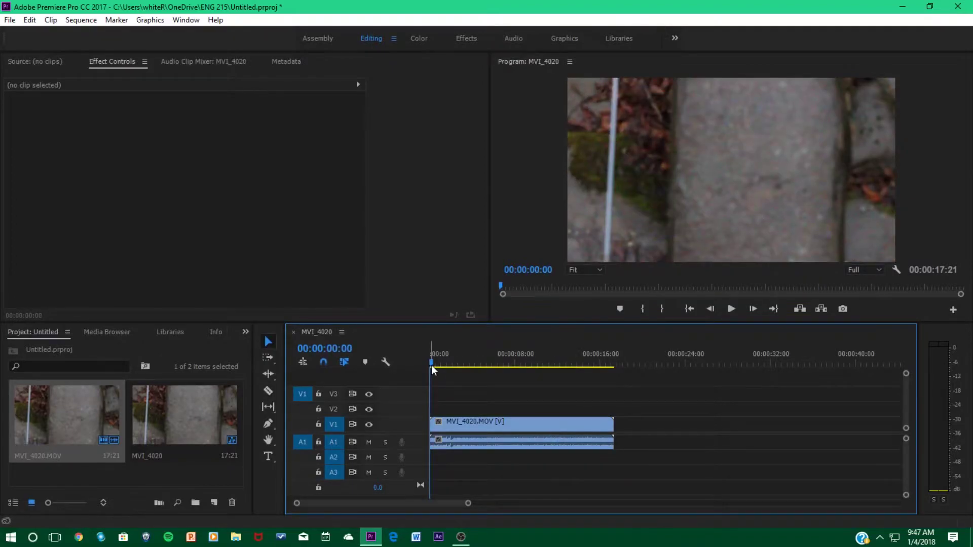
right_click(510, 426)
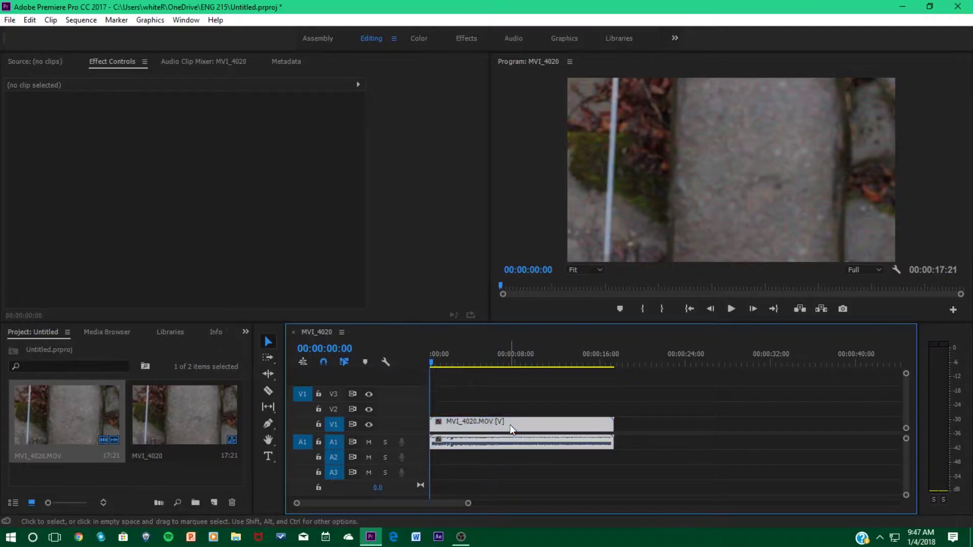
left_click(555, 211)
left_click(598, 450)
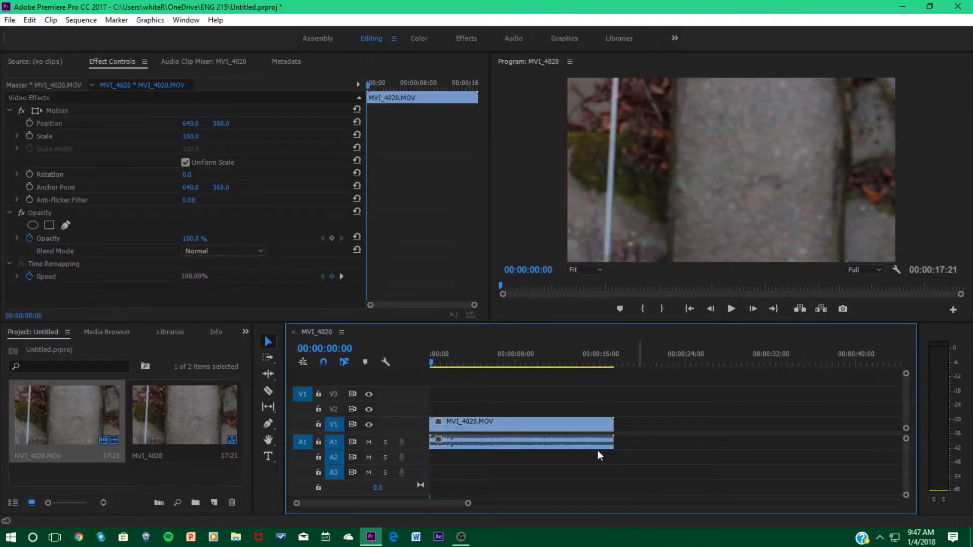
left_click(581, 442)
key("Delete")
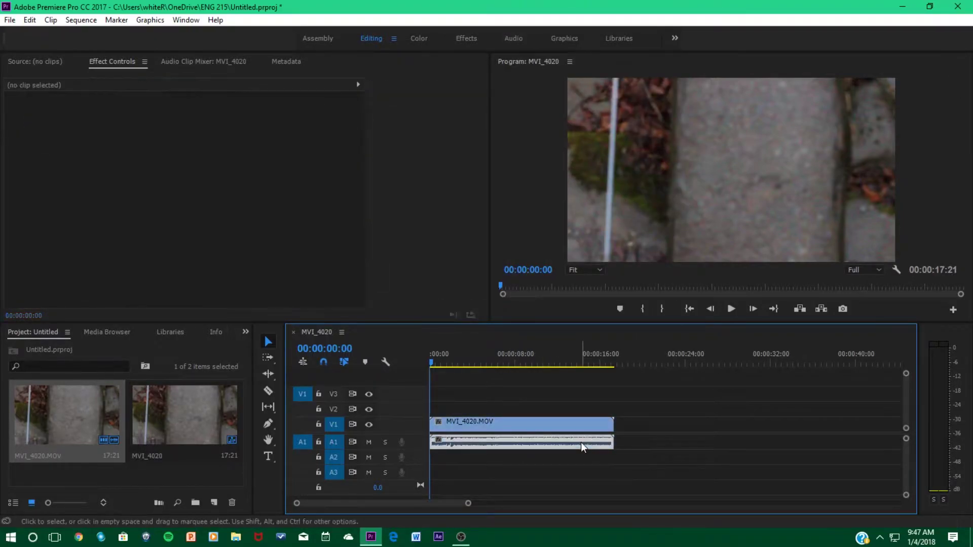
Trim the clip's start to 00:00:05:40 and ripple-delete the gap so it starts at zero.
left_click(728, 309)
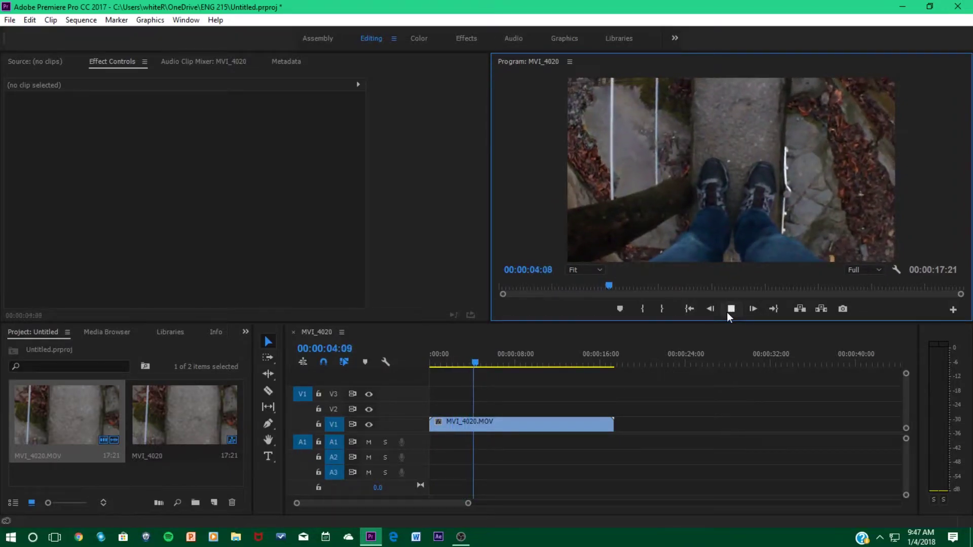
left_click(726, 312)
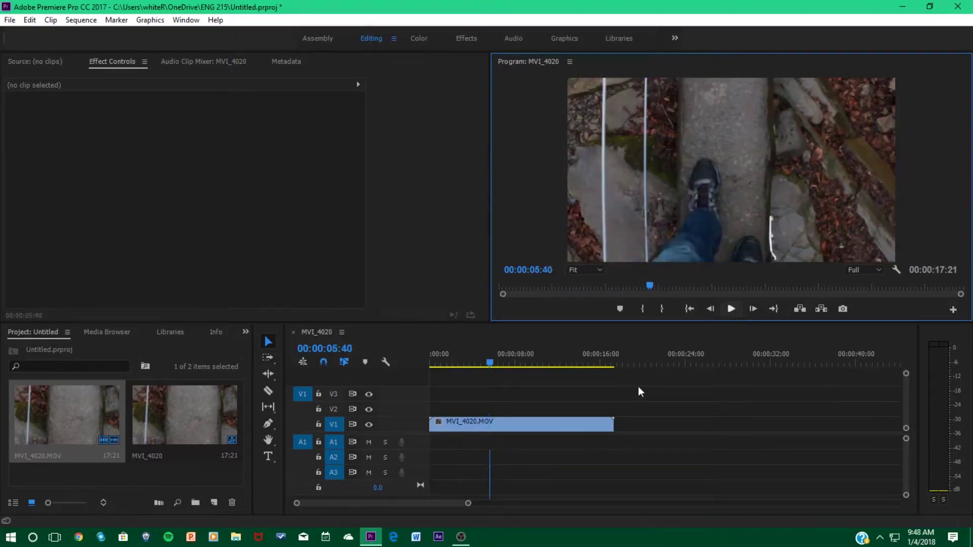
left_click_drag(431, 423, 489, 422)
left_click(465, 430)
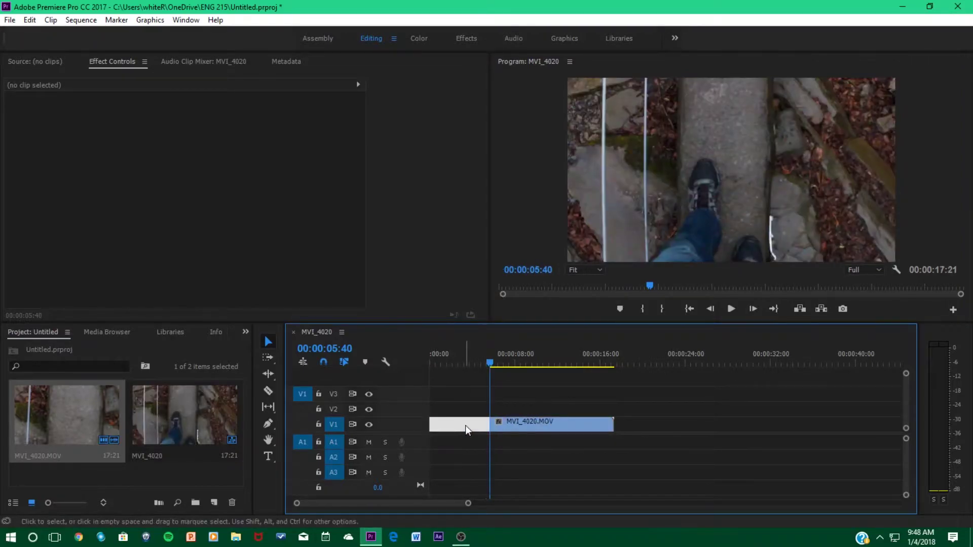
key("Delete")
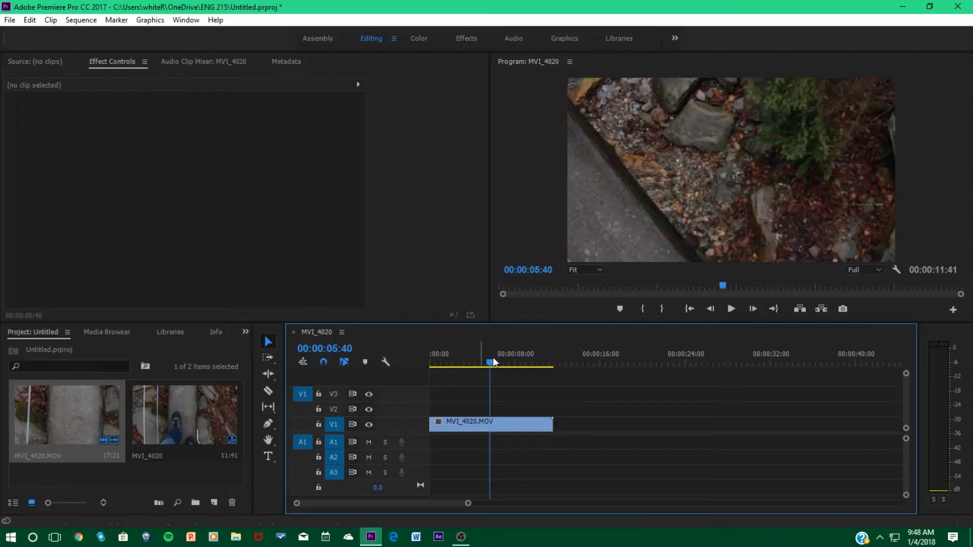
left_click_drag(488, 362, 543, 362)
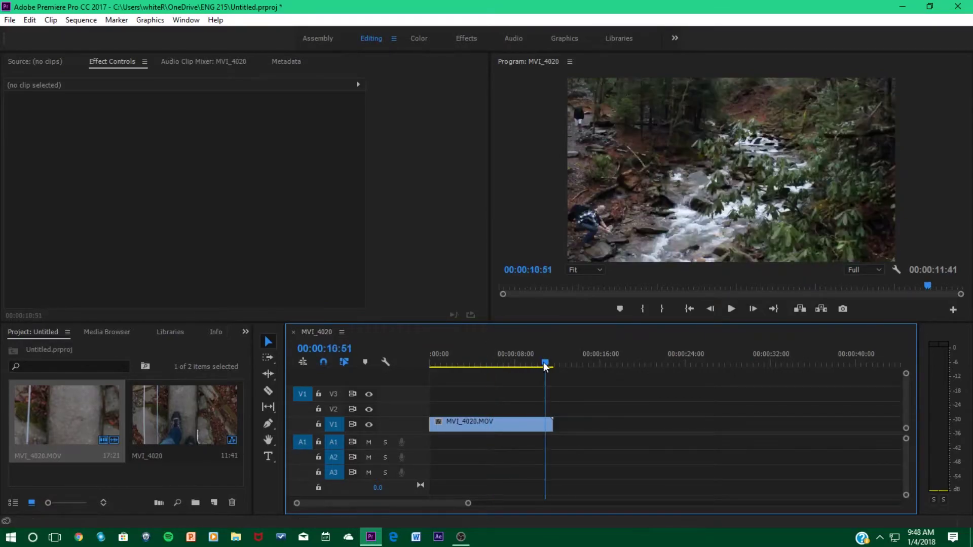
key("Home")
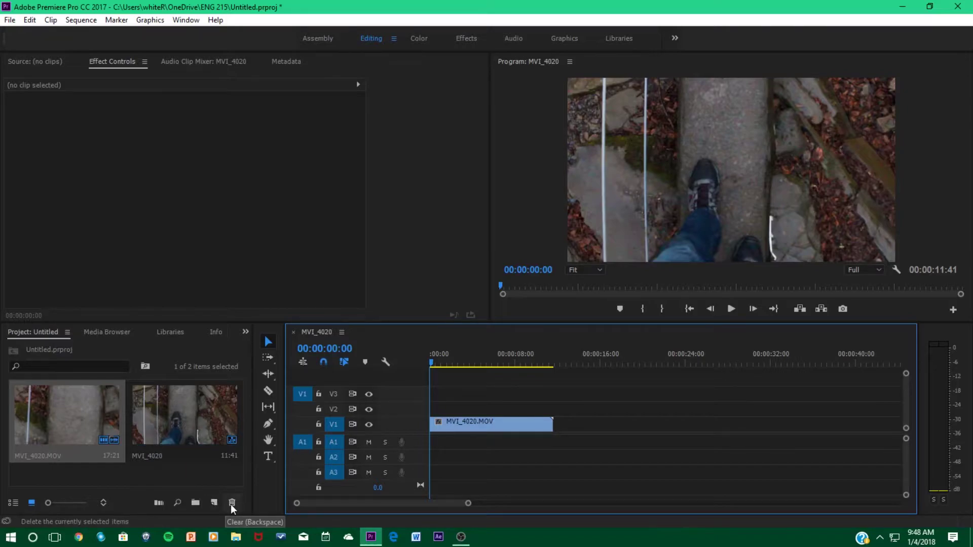
Create a new 1280×720 adjustment layer in the project bin.
left_click(214, 501)
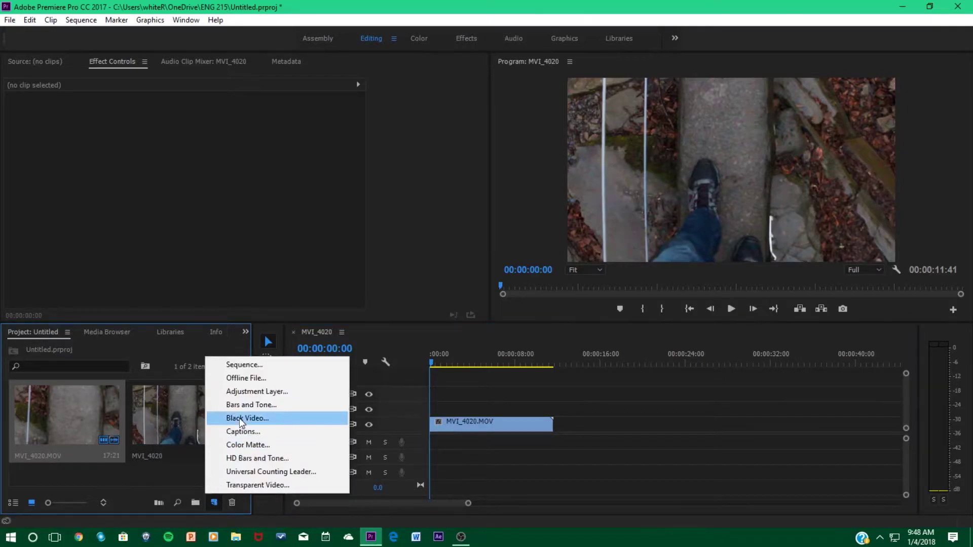
left_click(239, 391)
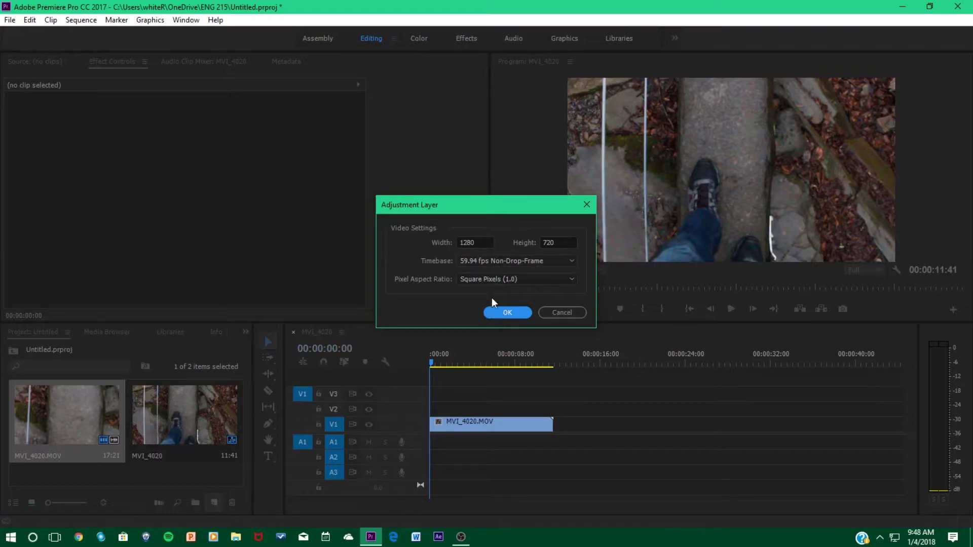
left_click(493, 312)
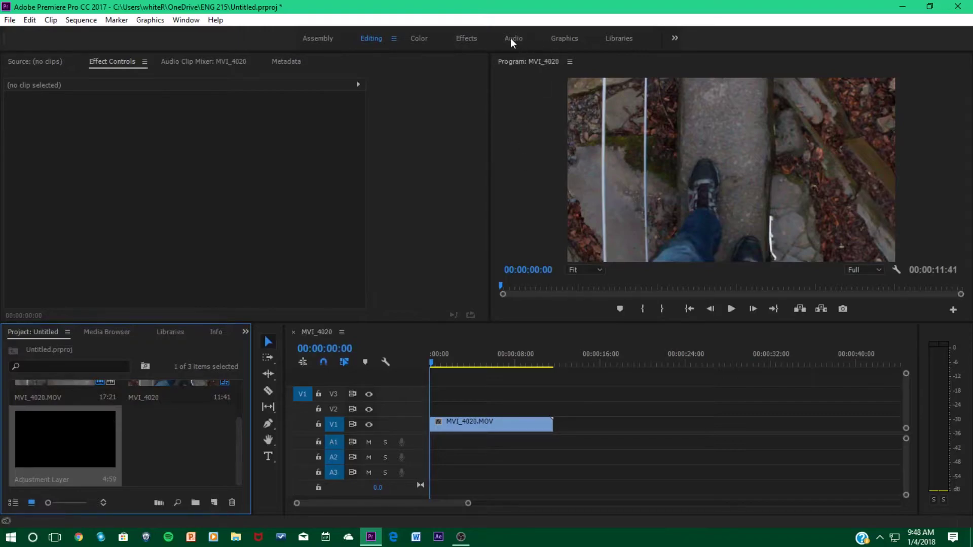
In the Effects workspace, put the adjustment layer on V2, trimmed to end with MVI_4020.MOV.
left_click(471, 37)
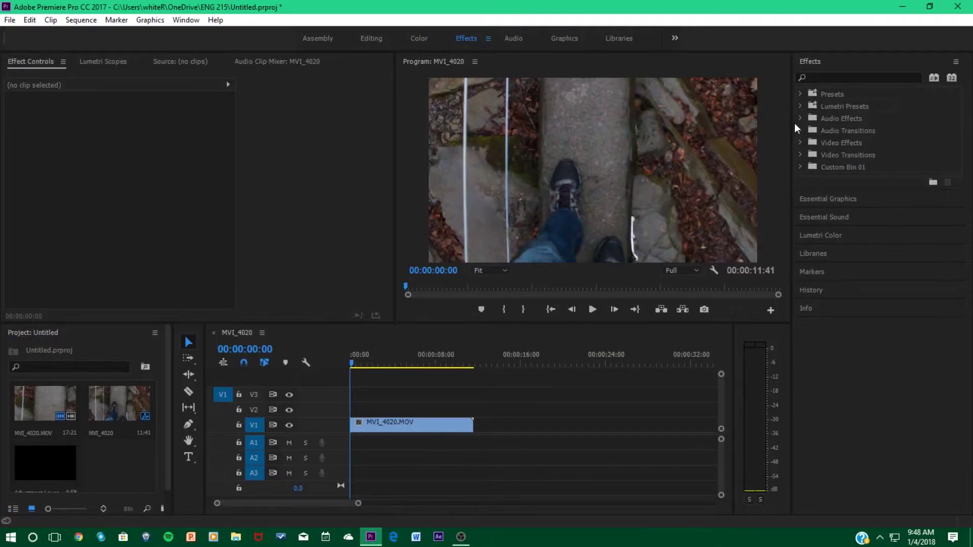
left_click_drag(45, 462, 354, 417)
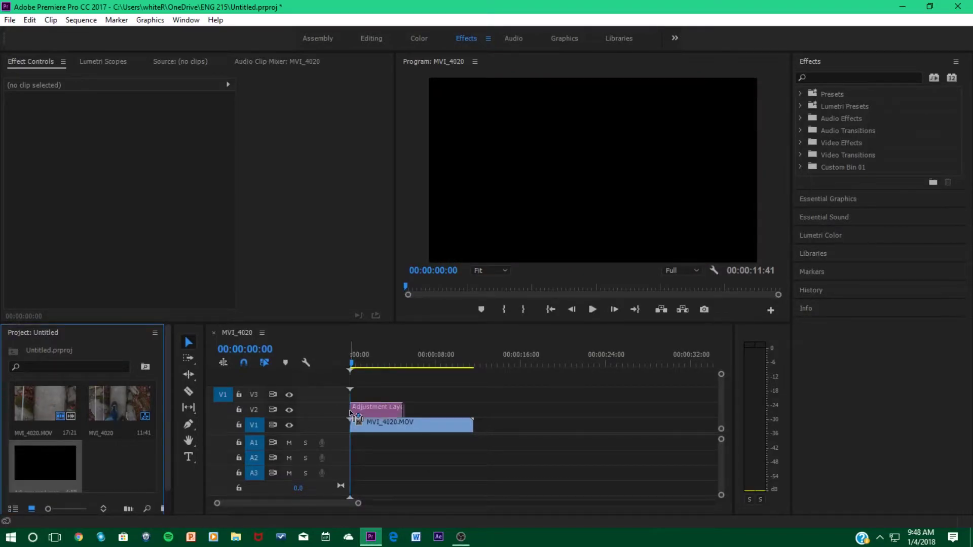
left_click_drag(402, 410, 473, 414)
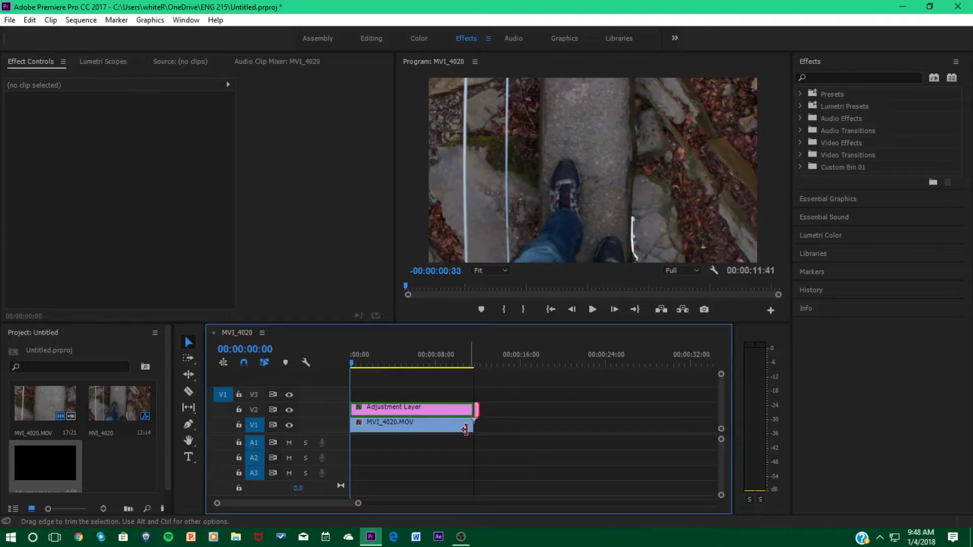
left_click(426, 410)
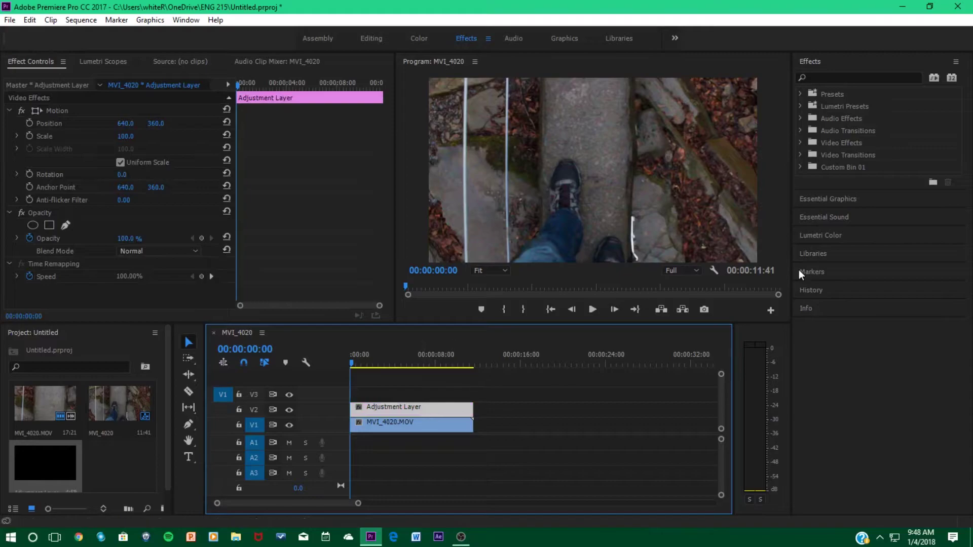
Search the Effects panel for 'crop' and apply the Crop effect to the adjustment layer.
left_click(839, 77)
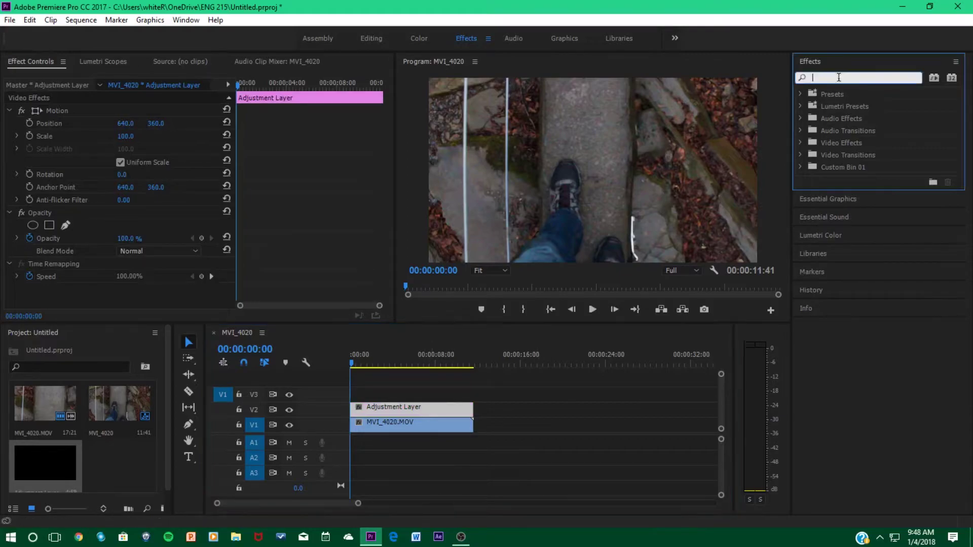
type("crop")
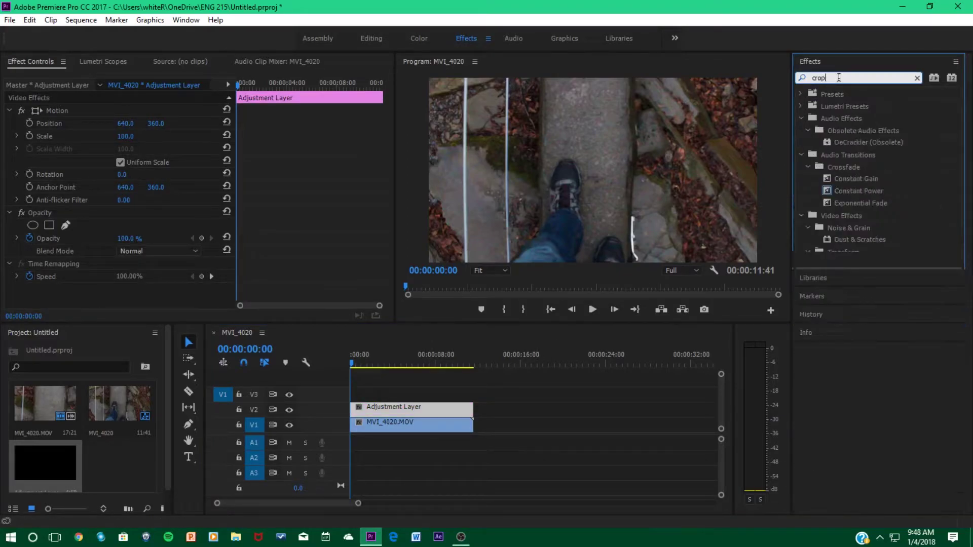
key("Return")
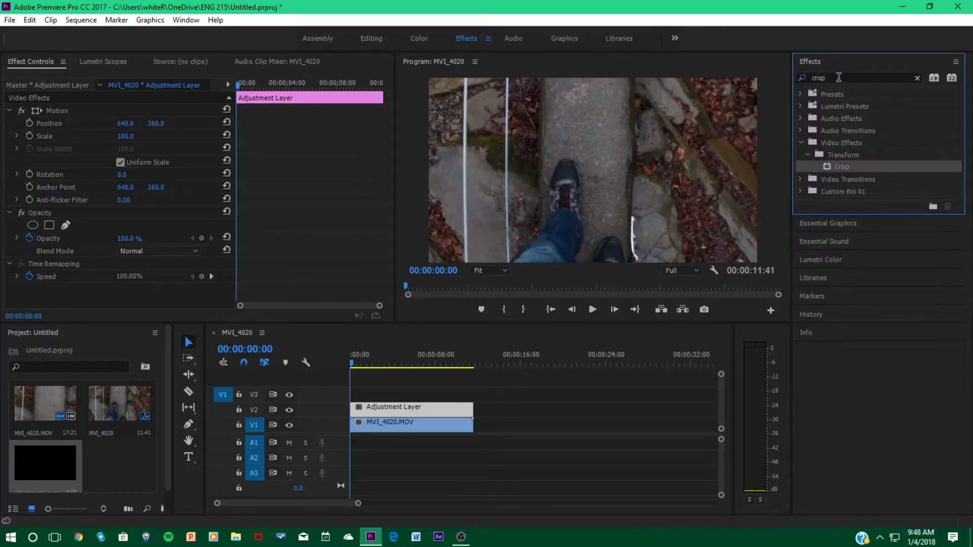
left_click_drag(832, 172, 397, 411)
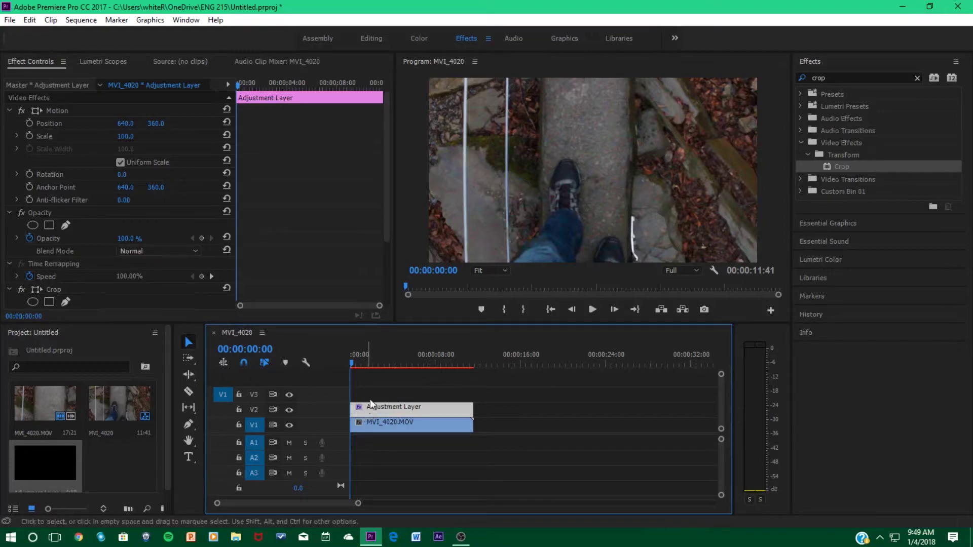
Set the Crop effect's Top and Bottom values to 15% in Effect Controls.
scroll(160, 130, "down", 1)
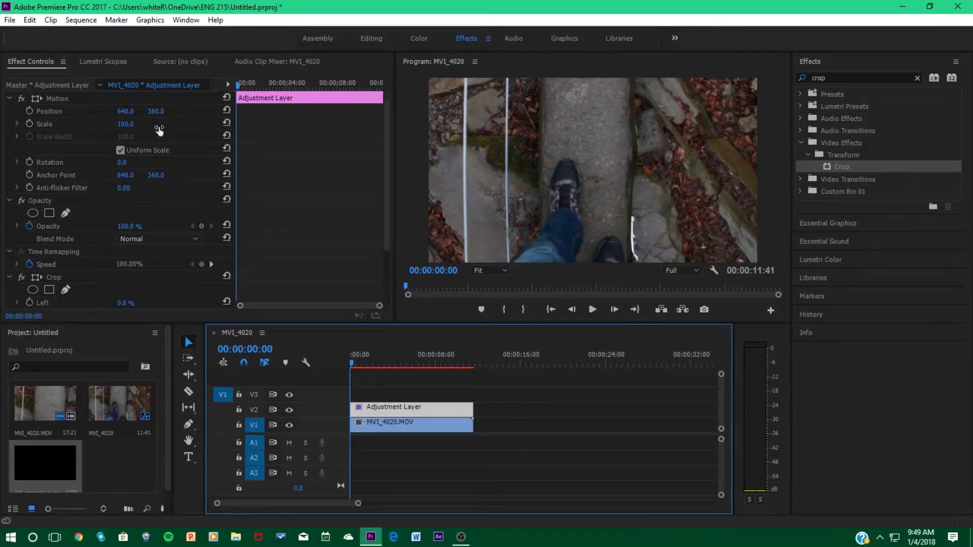
scroll(160, 231, "down", 6)
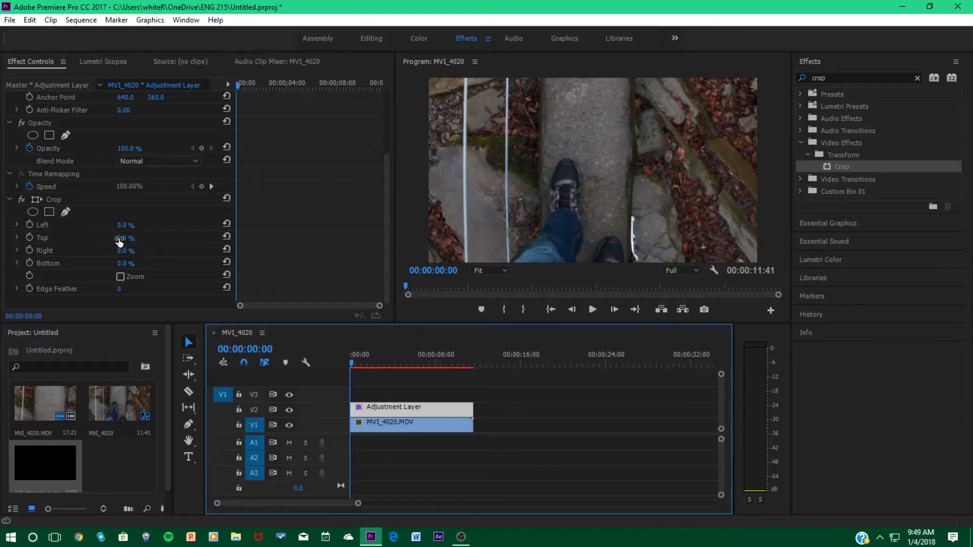
left_click(124, 237)
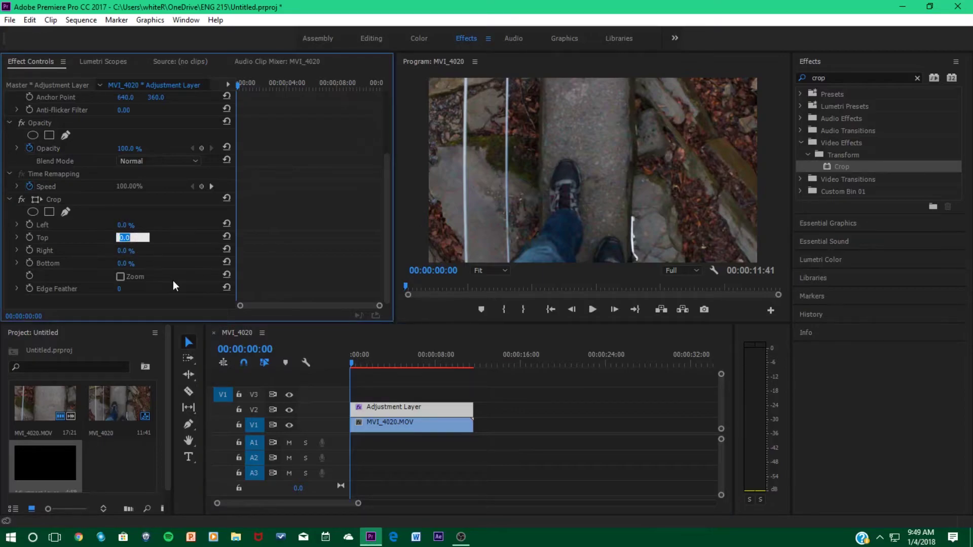
type("15")
key("Return")
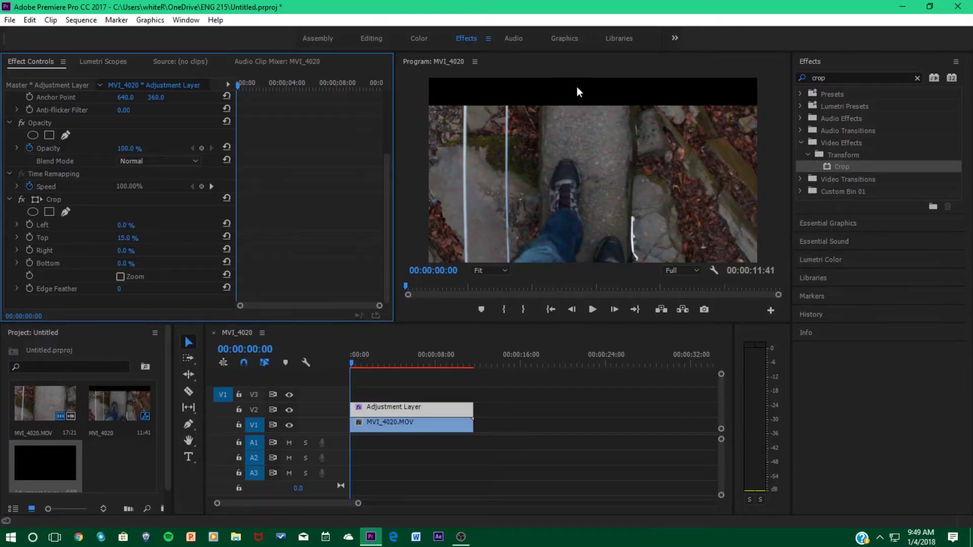
left_click(122, 263)
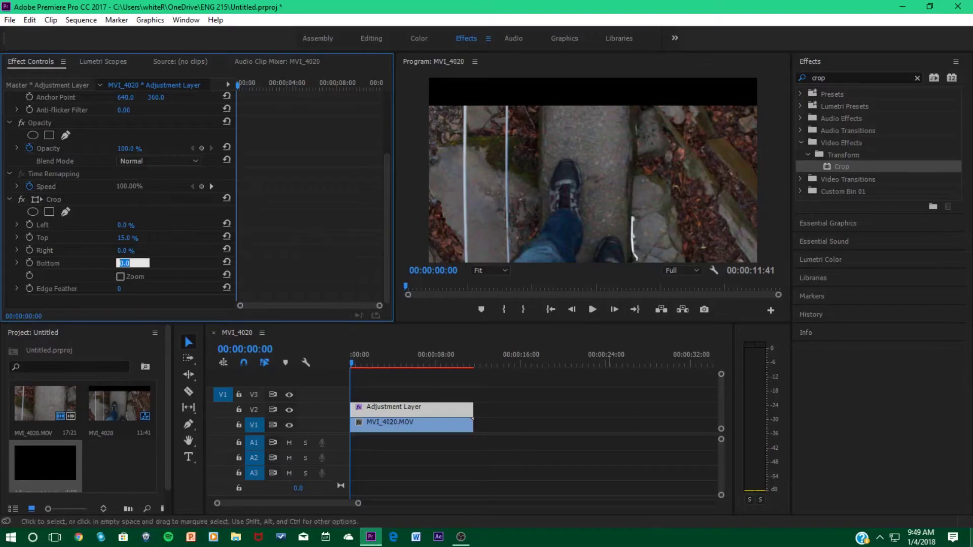
type("15")
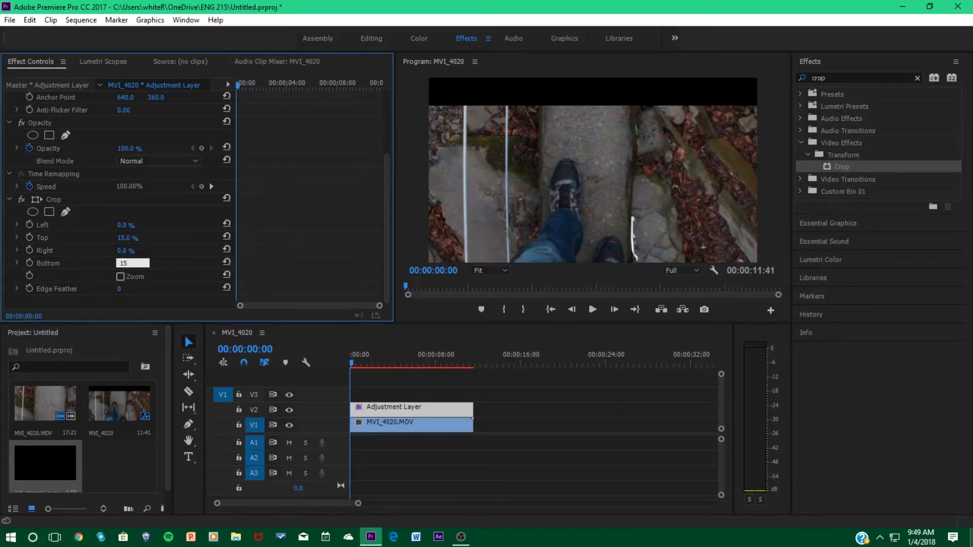
key("Return")
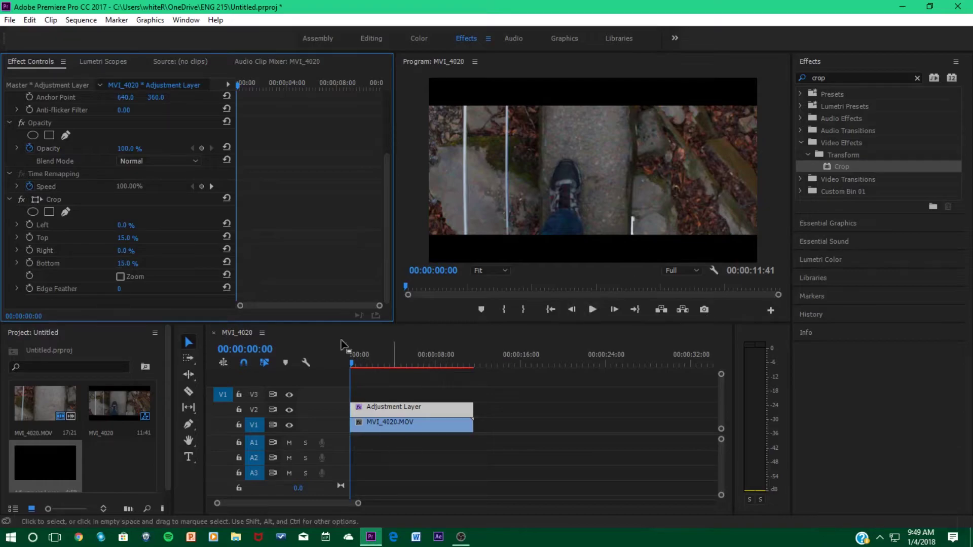
left_click(592, 310)
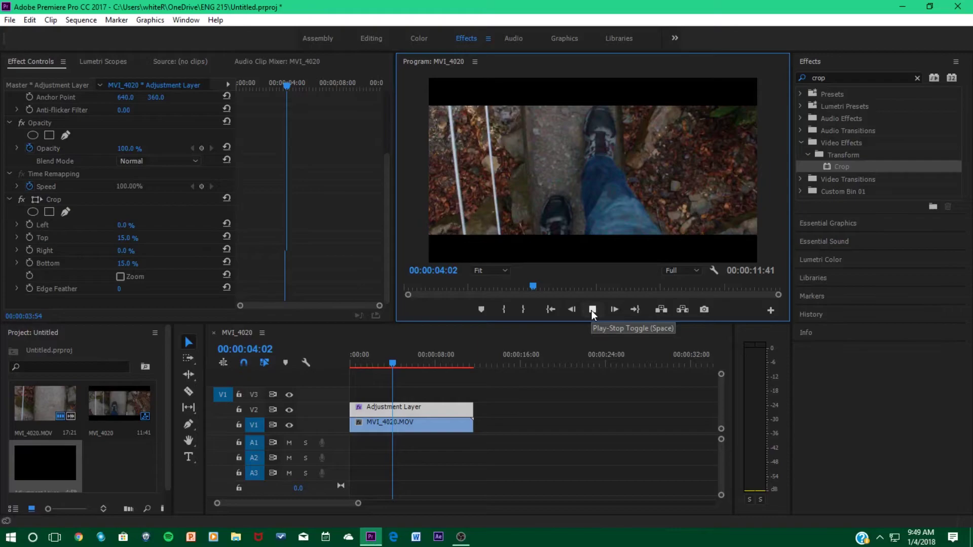
left_click(351, 355)
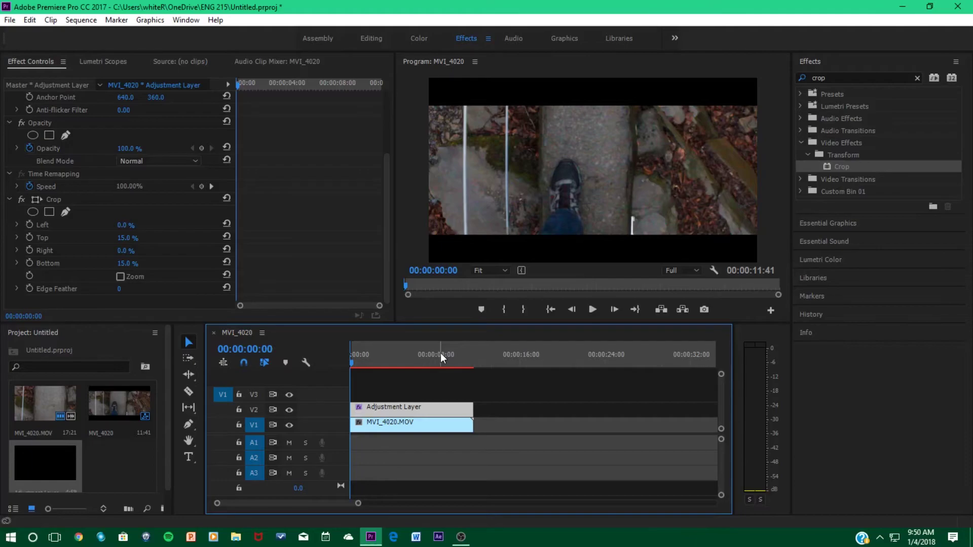
Render the work-area preview of the sequence.
key("Return")
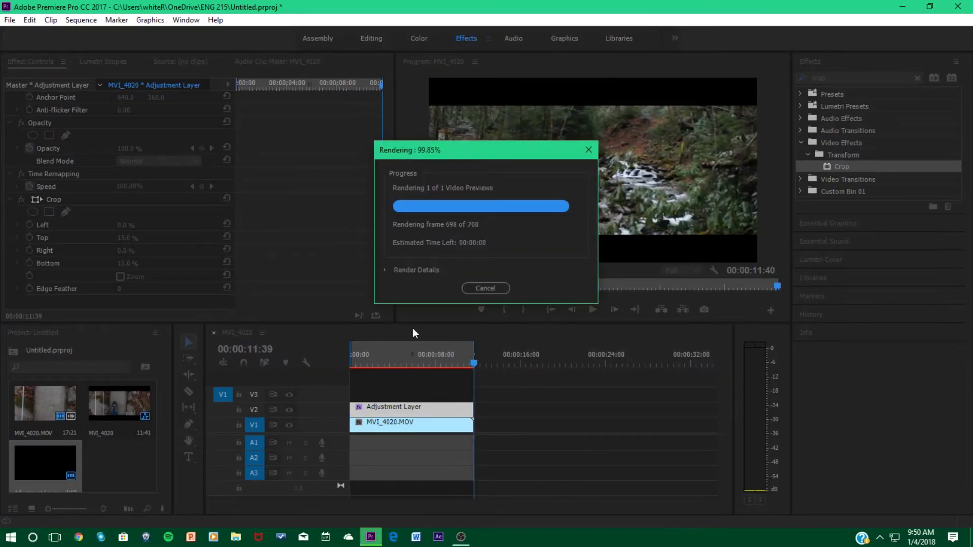